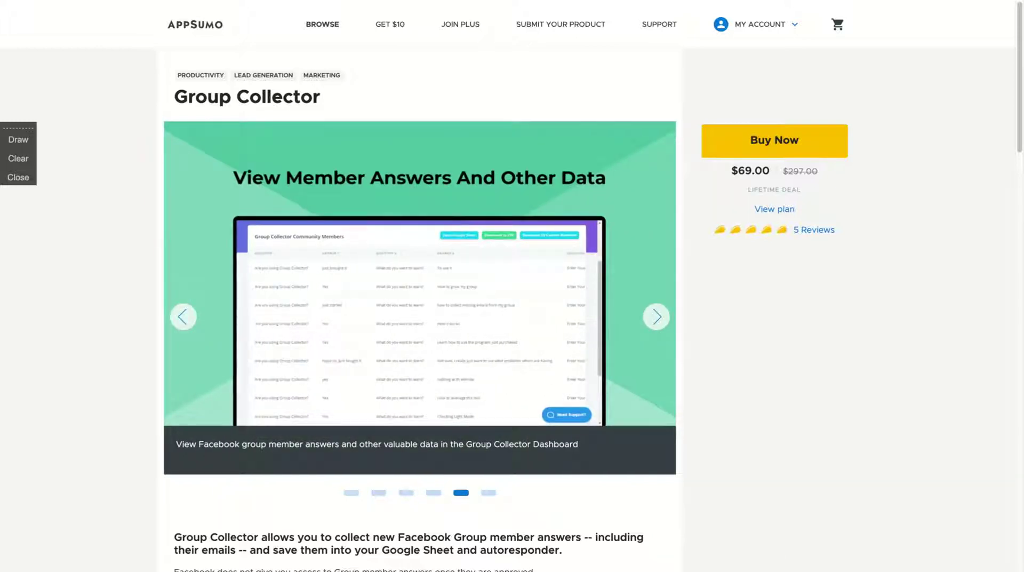
Examine the Group Collector deal page, covering the auto-approve slide, product description, deal terms and plan features.
{"action": "left_click", "coordinate": [658, 318]}
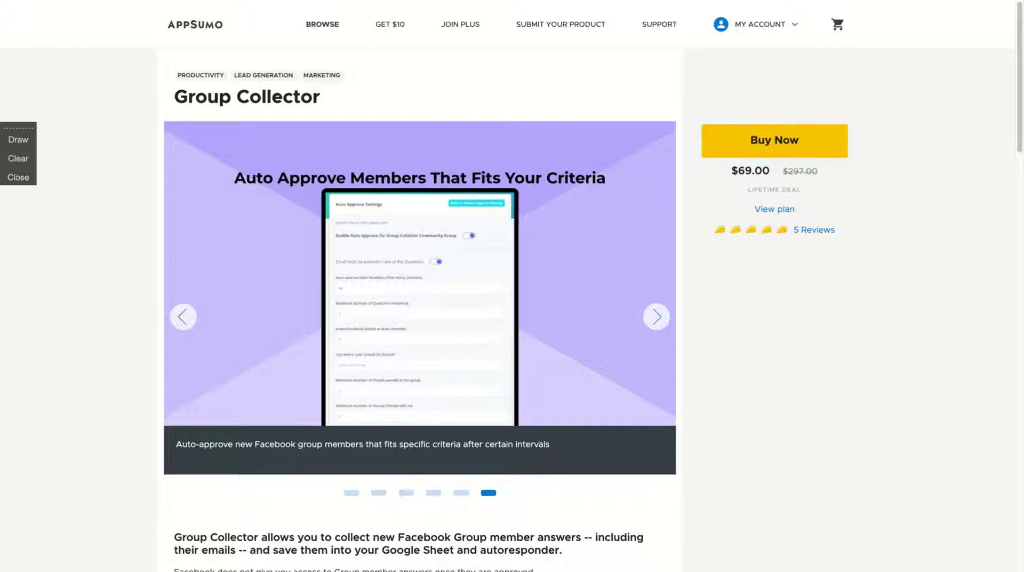
{"action": "scroll", "coordinate": [166, 455], "scroll_direction": "down", "scroll_amount": 5}
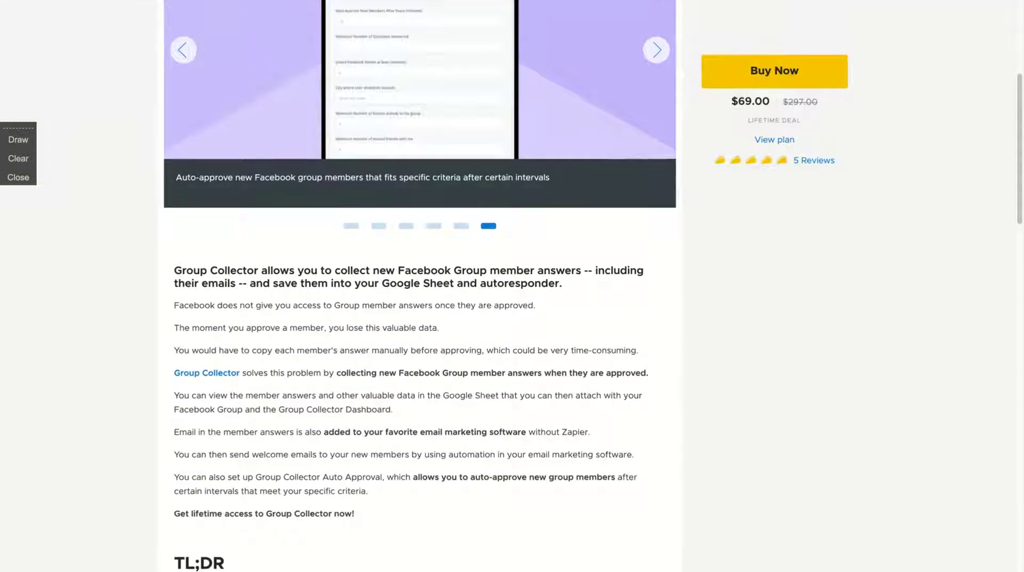
{"action": "scroll", "coordinate": [165, 455], "scroll_direction": "down", "scroll_amount": 4}
{"action": "scroll", "coordinate": [167, 455], "scroll_direction": "down", "scroll_amount": 9}
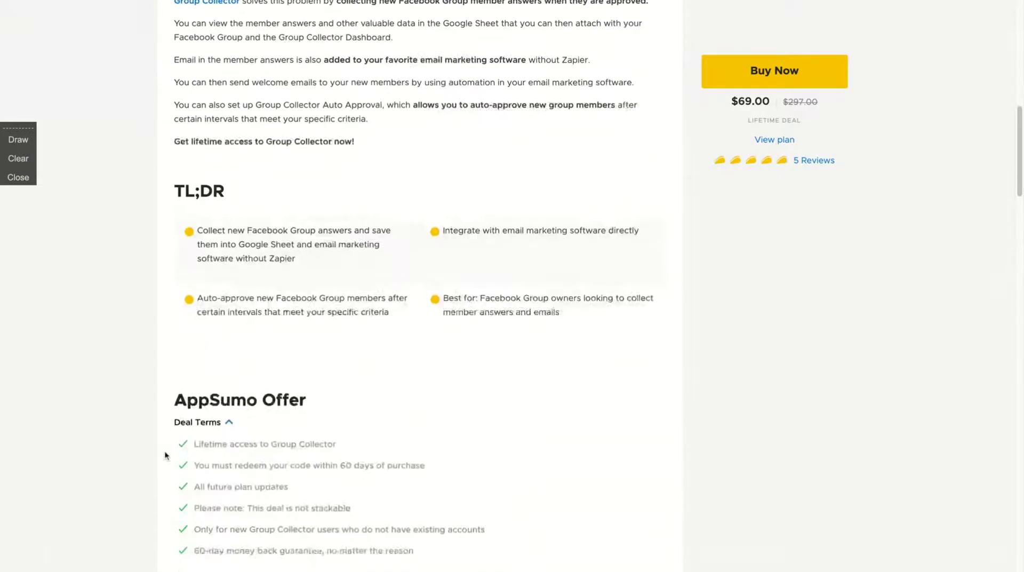
{"action": "scroll", "coordinate": [421, 320], "scroll_direction": "down", "scroll_amount": 3}
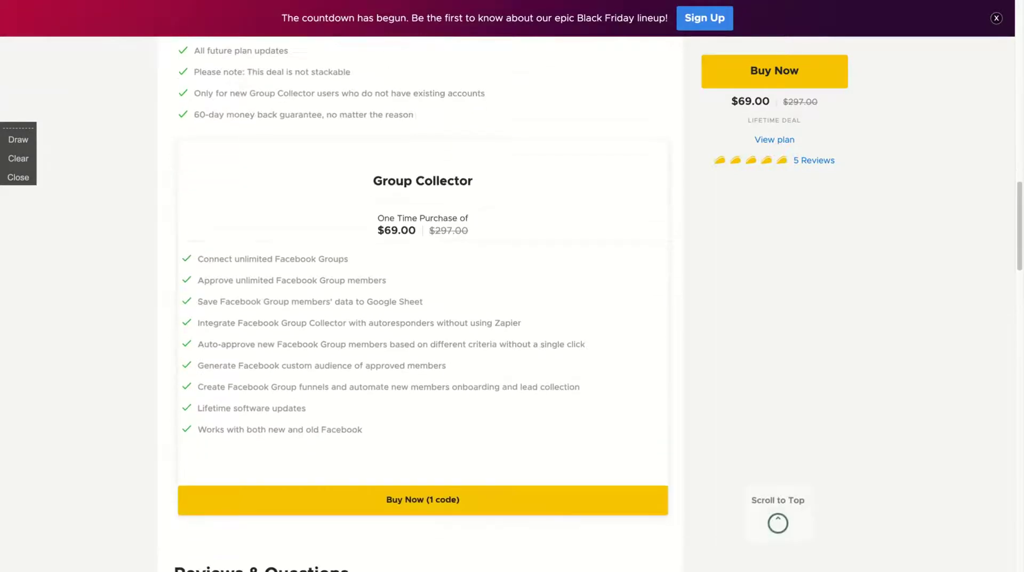
{"action": "scroll", "coordinate": [421, 320], "scroll_direction": "up", "scroll_amount": 2}
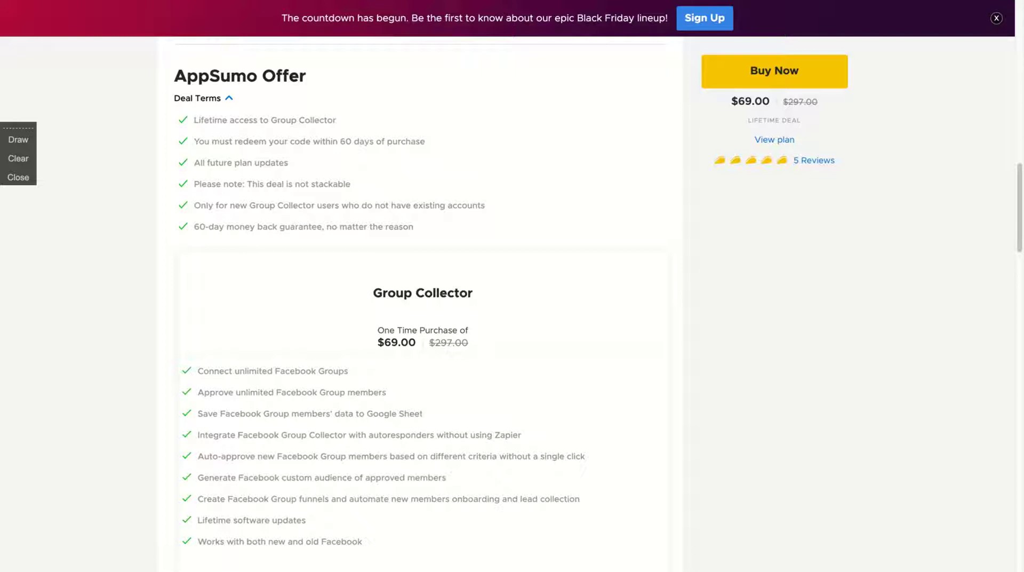
{"action": "scroll", "coordinate": [269, 396], "scroll_direction": "down", "scroll_amount": 5}
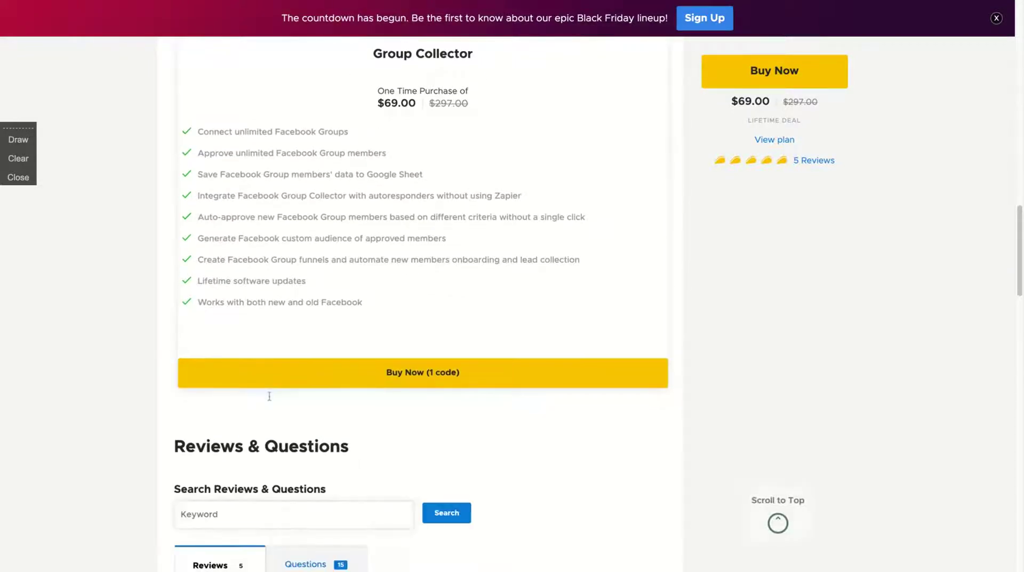
{"action": "scroll", "coordinate": [269, 397], "scroll_direction": "down", "scroll_amount": 1}
{"action": "scroll", "coordinate": [269, 397], "scroll_direction": "up", "scroll_amount": 3}
{"action": "scroll", "coordinate": [270, 396], "scroll_direction": "up", "scroll_amount": 1}
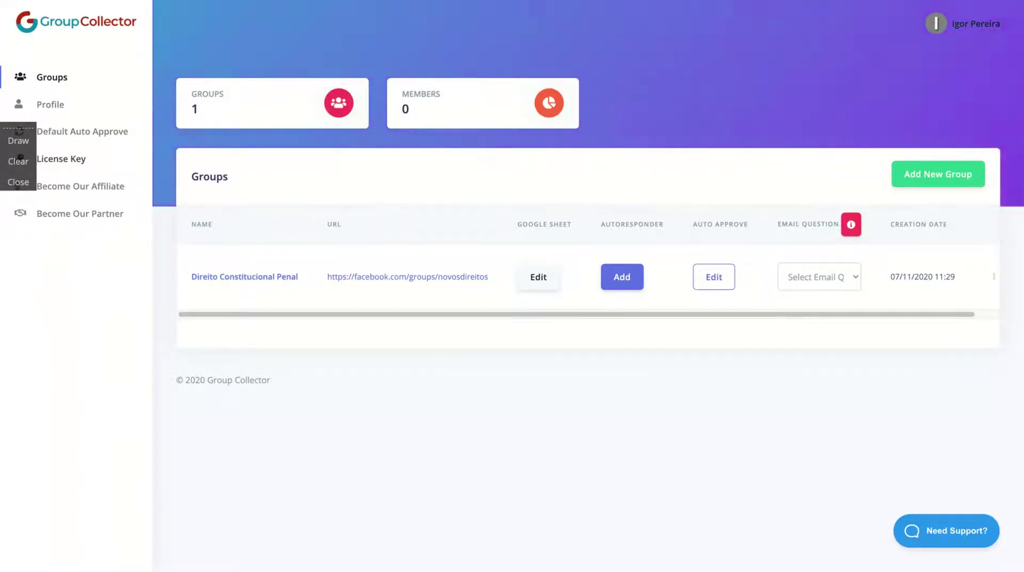
View the license key page and the default auto approve settings, and return to the groups overview.
{"action": "left_click", "coordinate": [61, 158]}
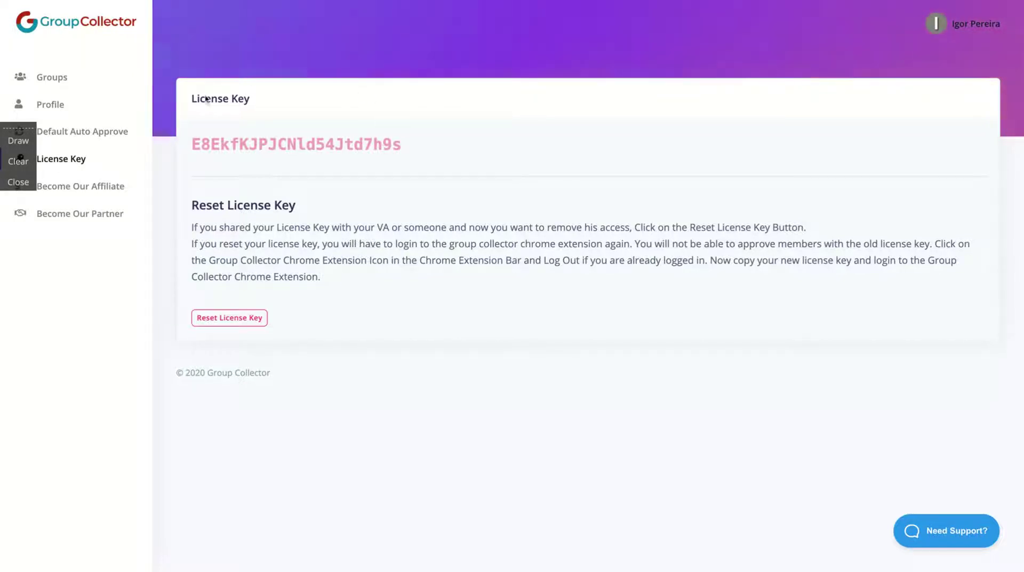
{"action": "left_click", "coordinate": [93, 141]}
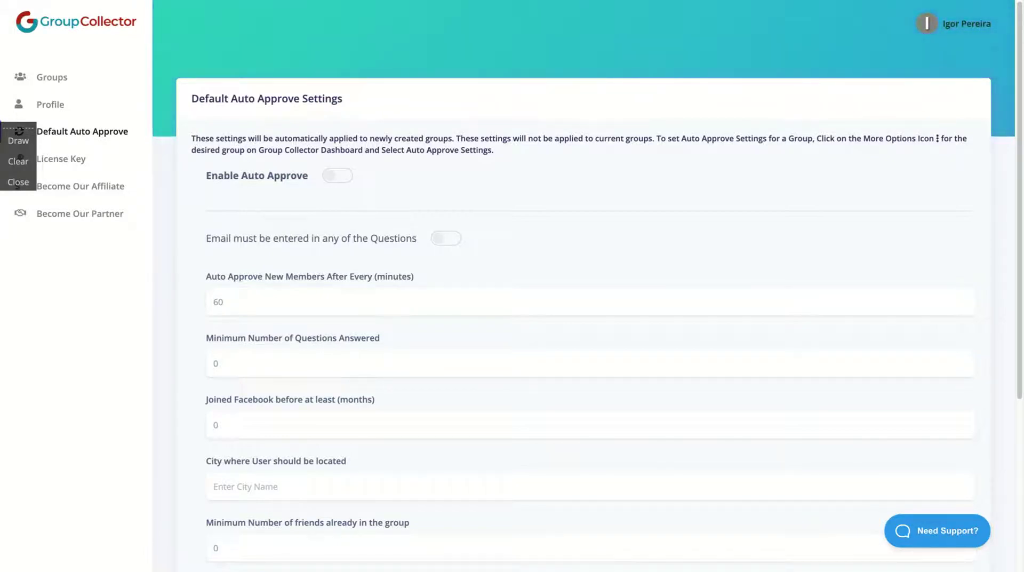
{"action": "left_click", "coordinate": [51, 76]}
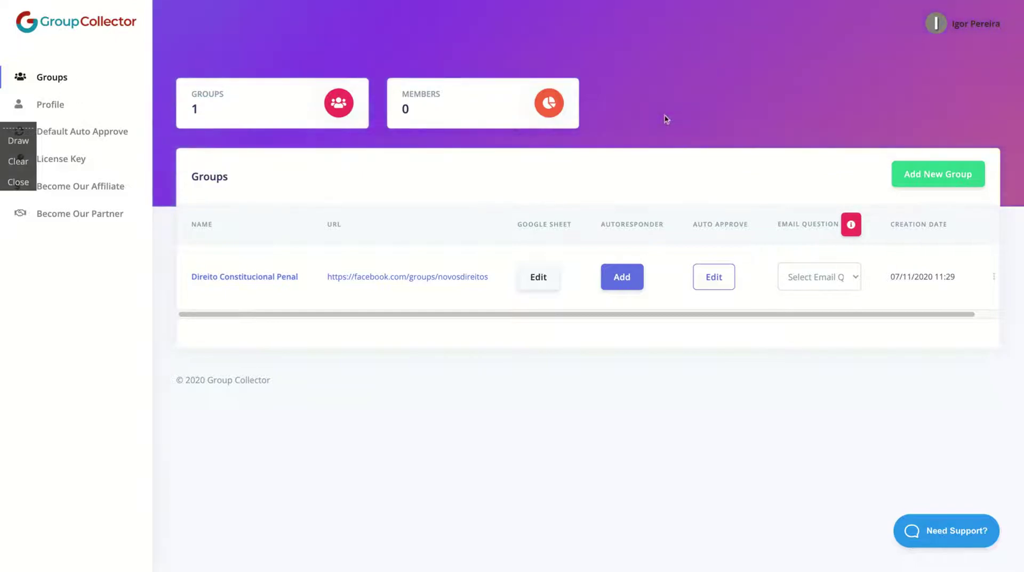
{"action": "left_click", "coordinate": [922, 181]}
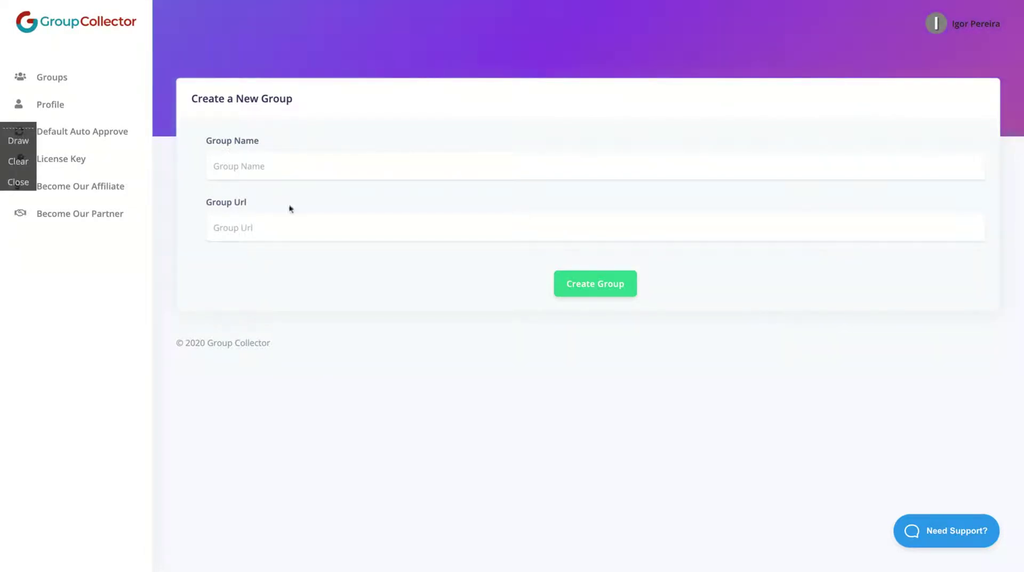
{"action": "type", "text": "Jovens Autistas Aspergers"}
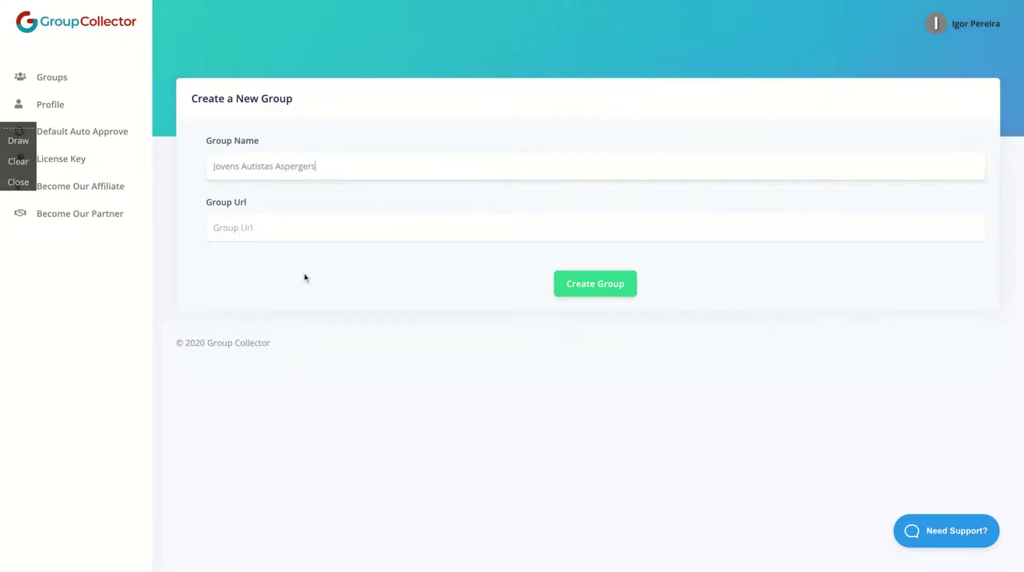
{"action": "left_click", "coordinate": [305, 235]}
{"action": "type", "text": "https://www.facebook.com/groups/jovensaspergers"}
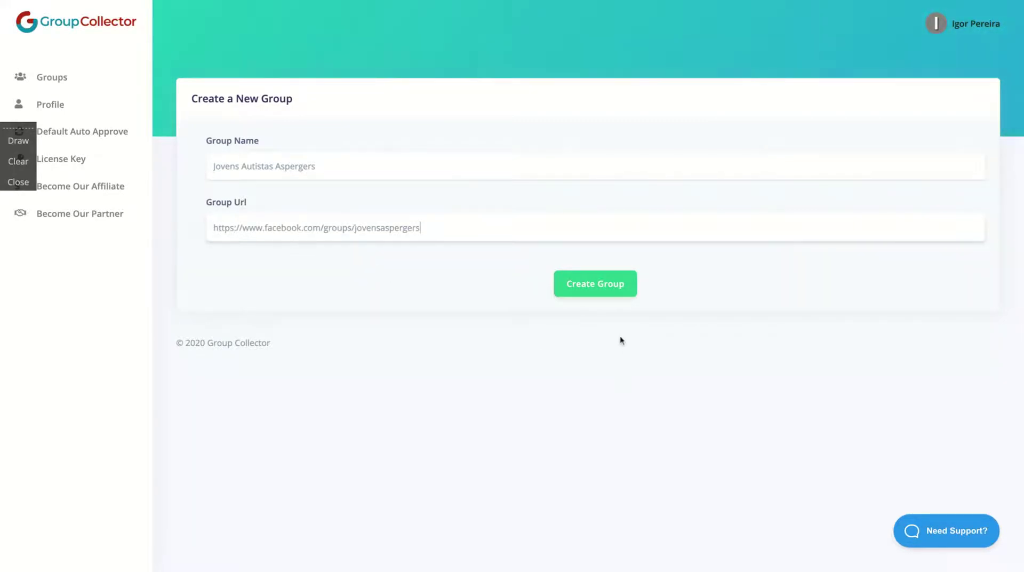
{"action": "left_click", "coordinate": [617, 293]}
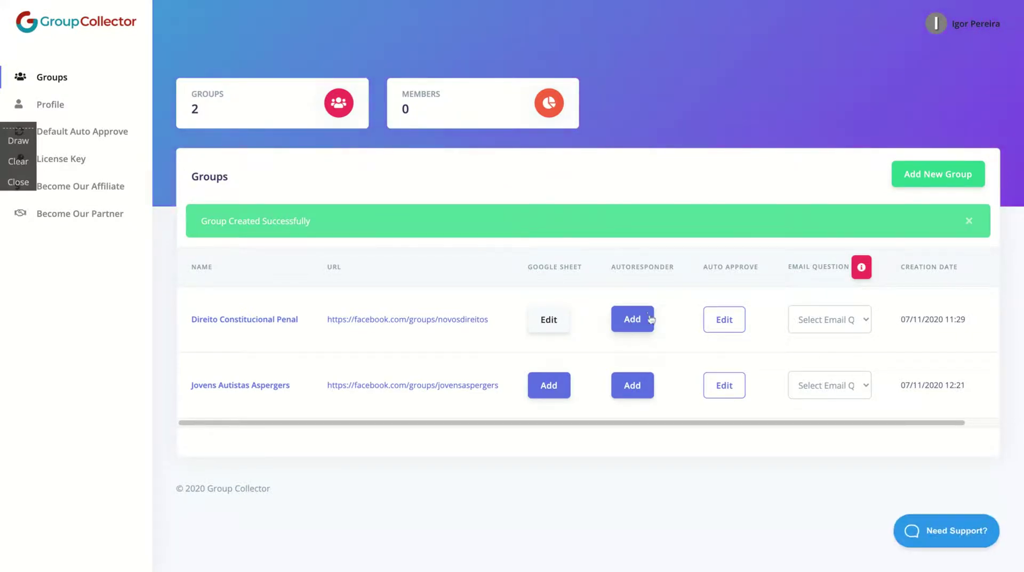
Examine the autoresponder integrations available for the Direito Constitucional Penal group.
{"action": "left_click", "coordinate": [632, 320]}
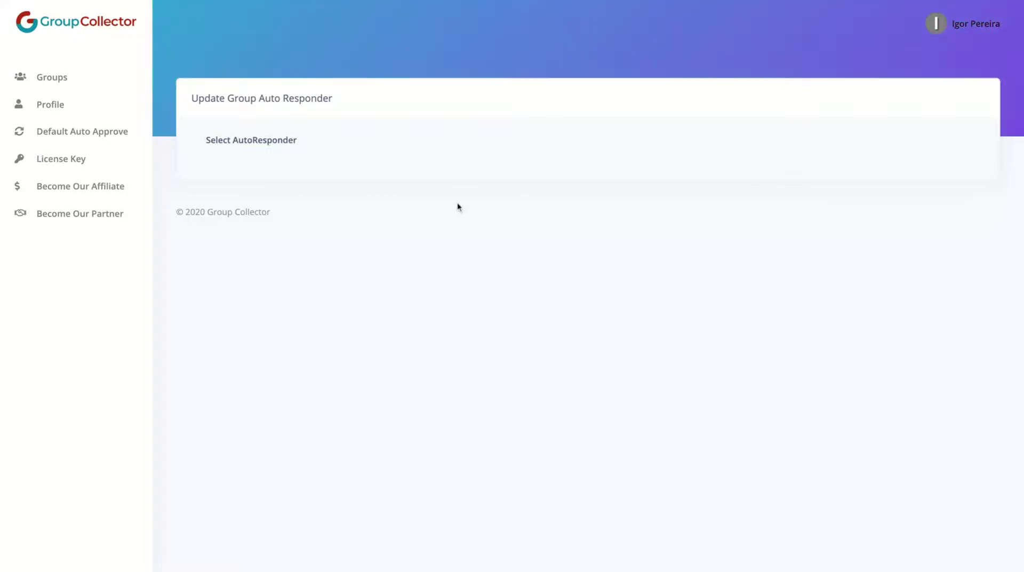
{"action": "left_click", "coordinate": [363, 164]}
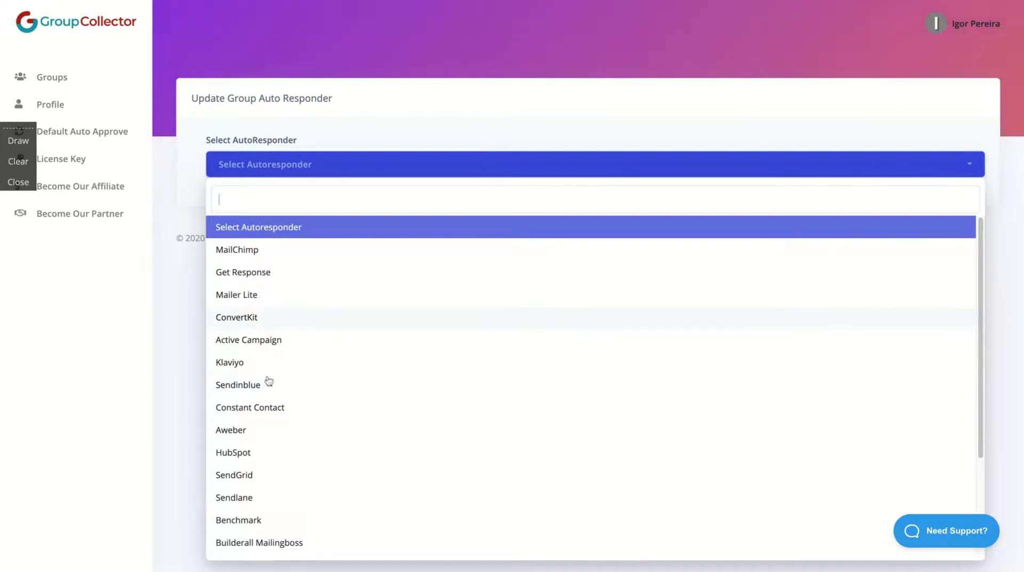
{"action": "scroll", "coordinate": [272, 379], "scroll_direction": "down", "scroll_amount": 2}
{"action": "scroll", "coordinate": [295, 358], "scroll_direction": "down", "scroll_amount": 1}
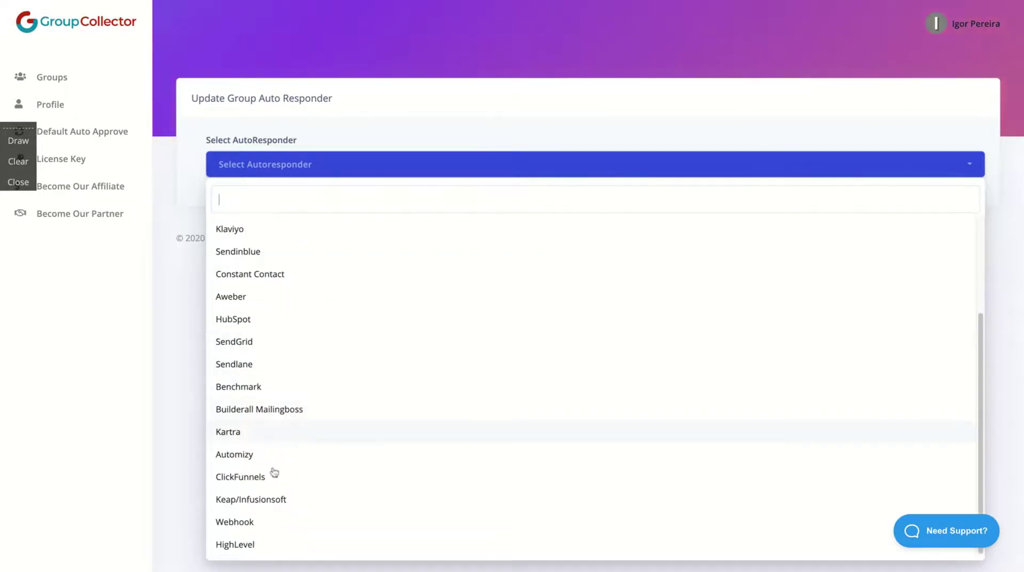
{"action": "scroll", "coordinate": [272, 399], "scroll_direction": "up", "scroll_amount": 2}
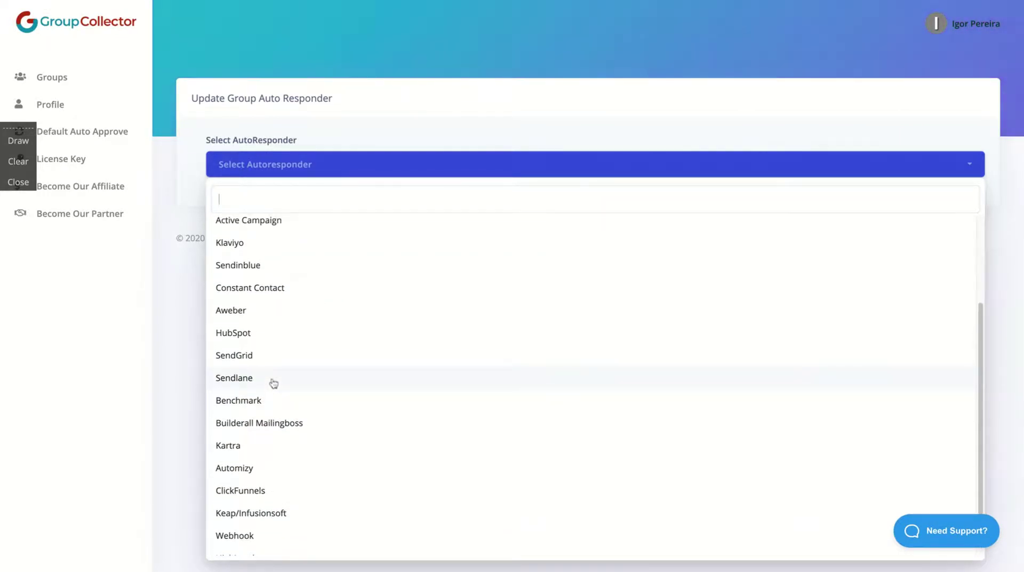
{"action": "scroll", "coordinate": [273, 383], "scroll_direction": "up", "scroll_amount": 3}
{"action": "scroll", "coordinate": [272, 380], "scroll_direction": "down", "scroll_amount": 3}
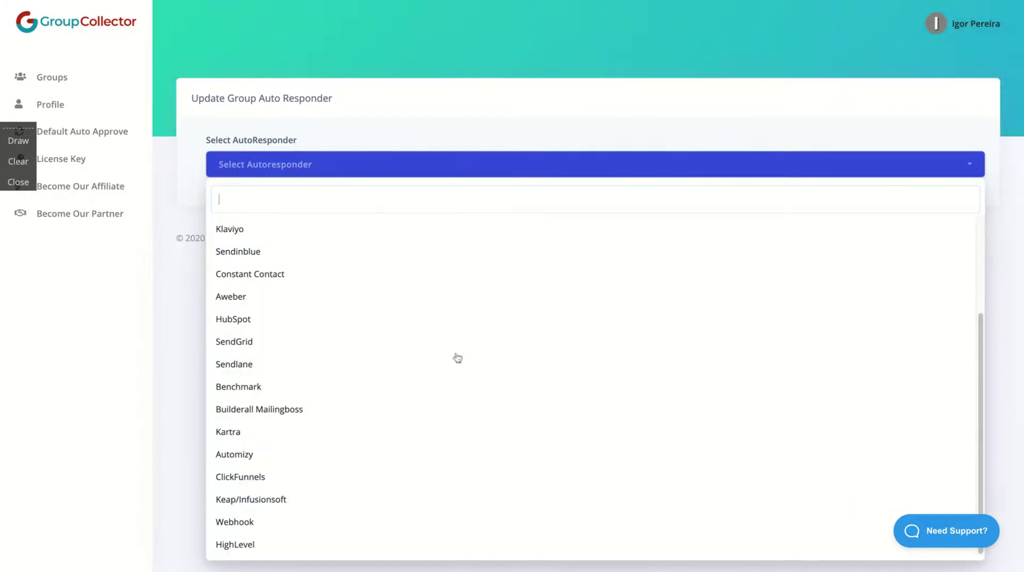
Try the Webhook autoresponder to see its configuration, clear the selection and return to the groups overview.
{"action": "left_click", "coordinate": [238, 521]}
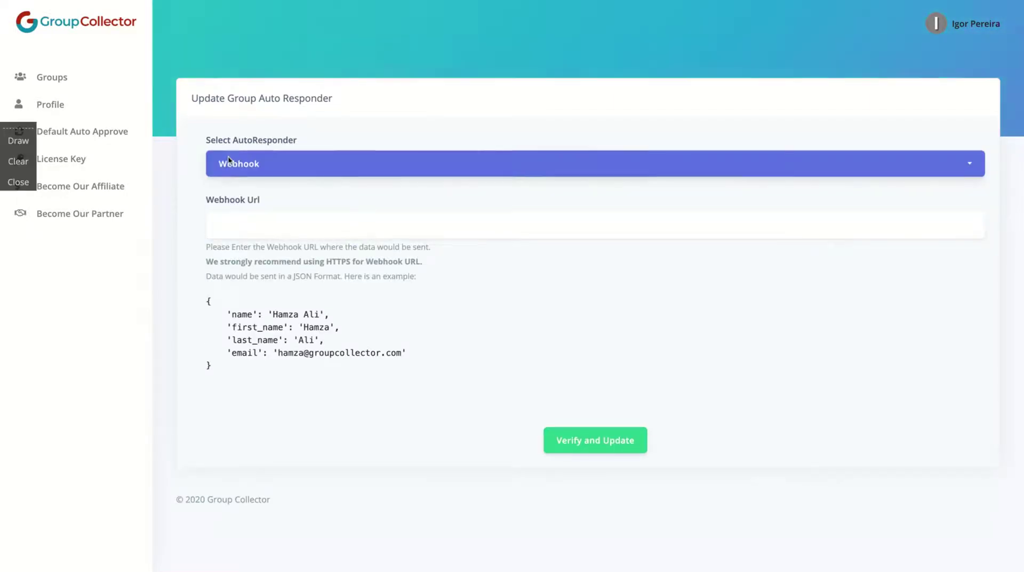
{"action": "left_click", "coordinate": [272, 170]}
{"action": "scroll", "coordinate": [255, 236], "scroll_direction": "up", "scroll_amount": 3}
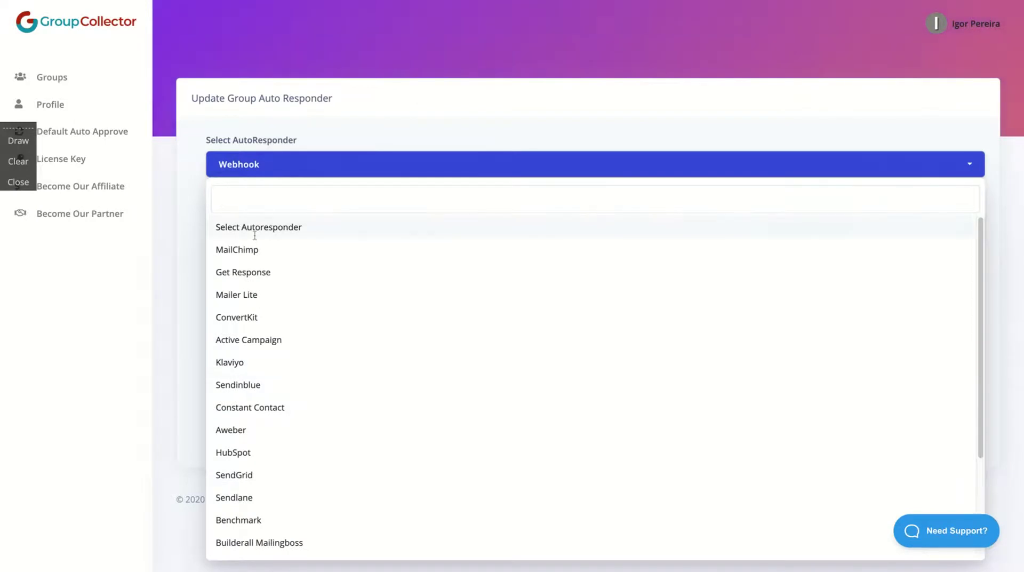
{"action": "left_click", "coordinate": [255, 229]}
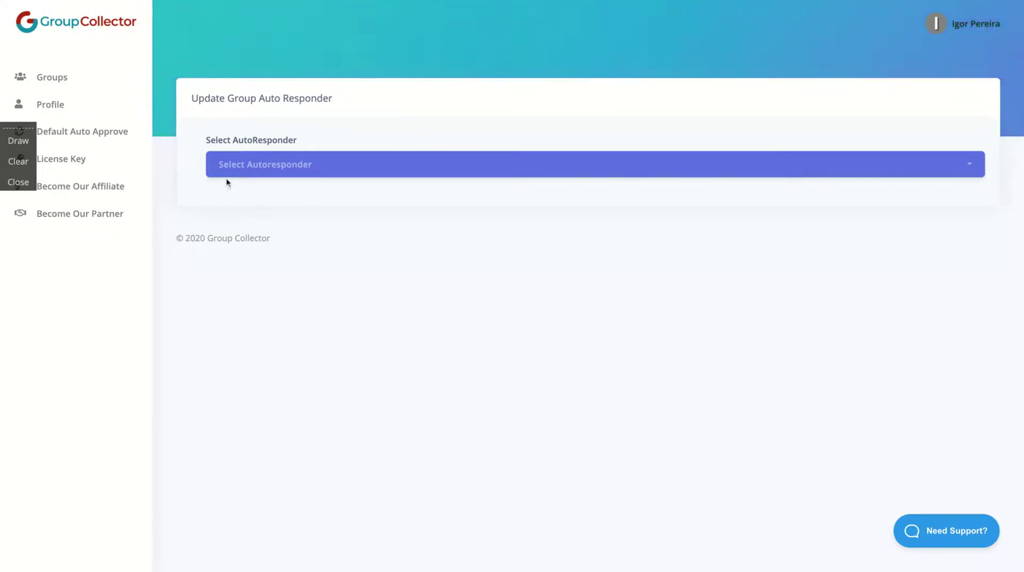
{"action": "left_click", "coordinate": [51, 80]}
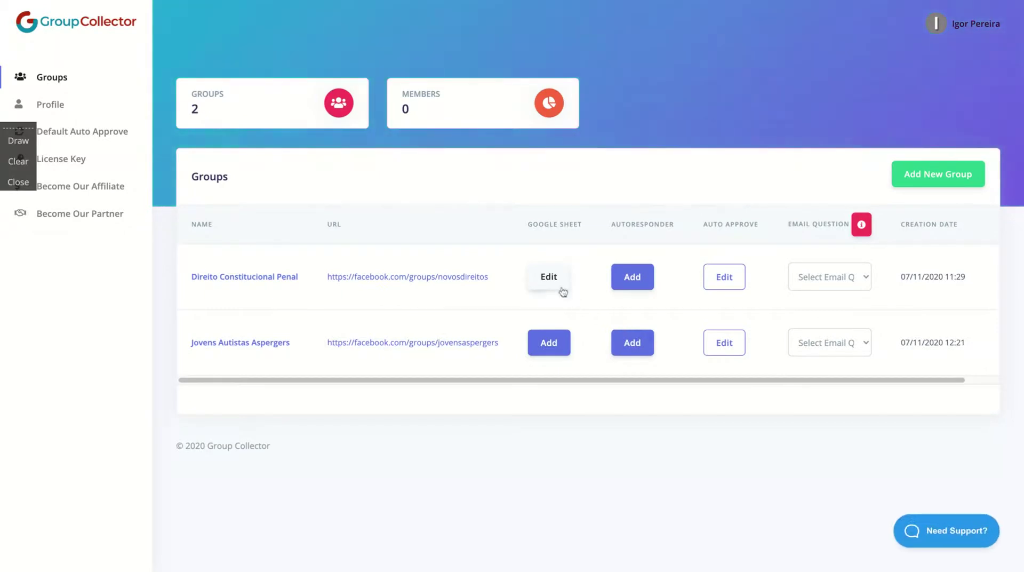
Copy the Google Sheet URL from the Direito Constitucional Penal group's sheet settings.
{"action": "left_click", "coordinate": [546, 344]}
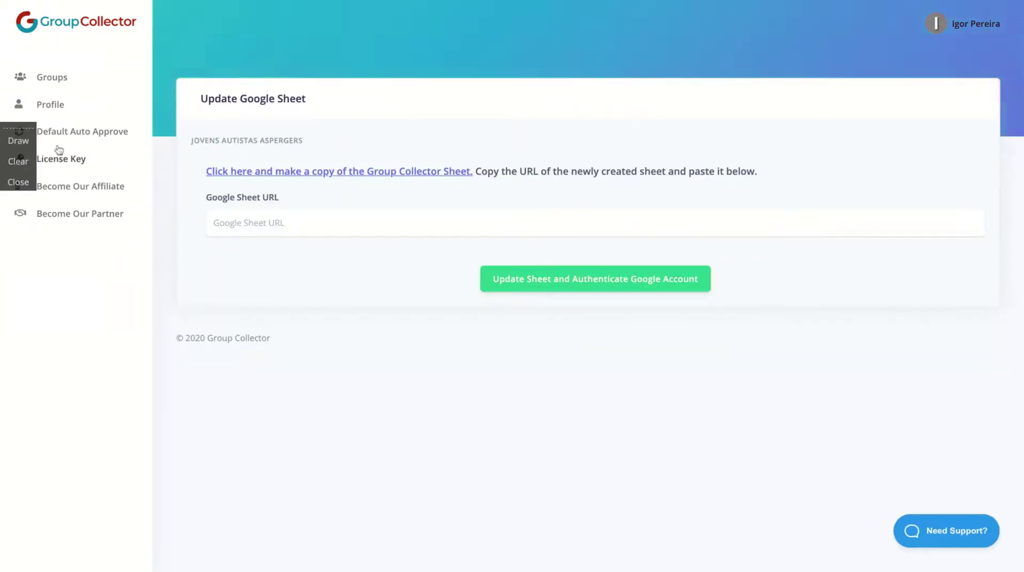
{"action": "left_click", "coordinate": [28, 80]}
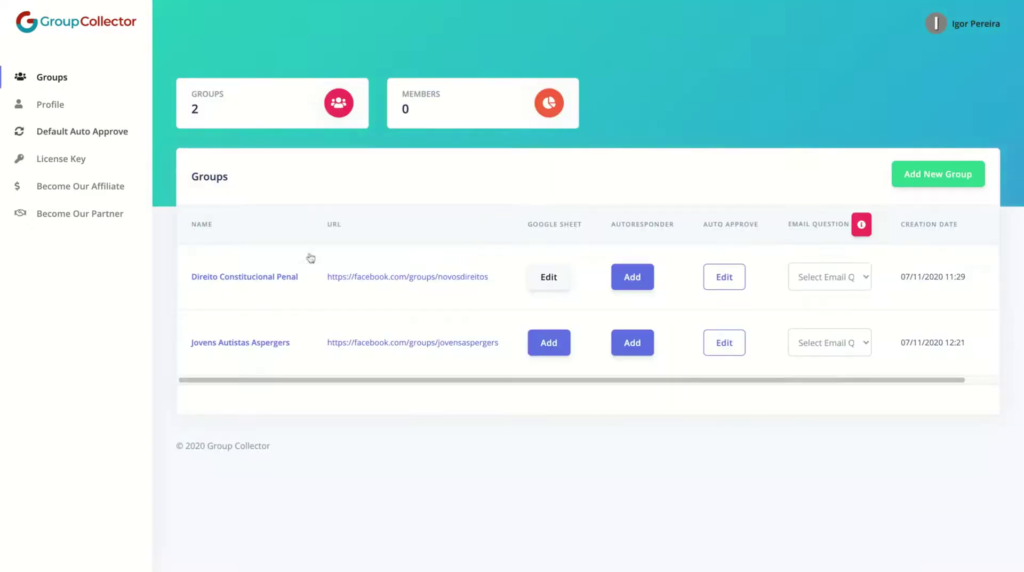
{"action": "left_click", "coordinate": [548, 276]}
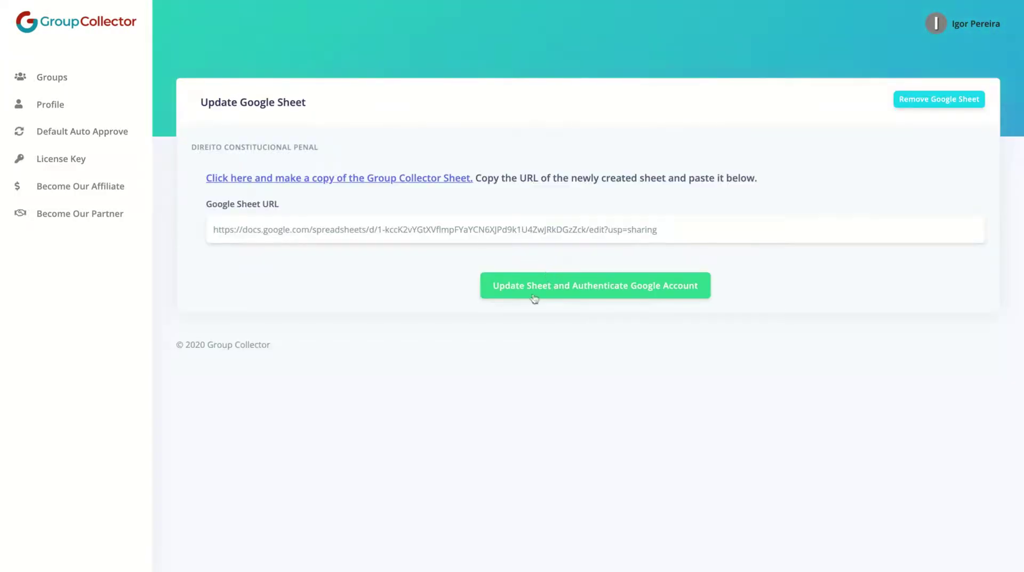
{"action": "triple_click", "coordinate": [674, 228]}
{"action": "key", "text": "ctrl+c"}
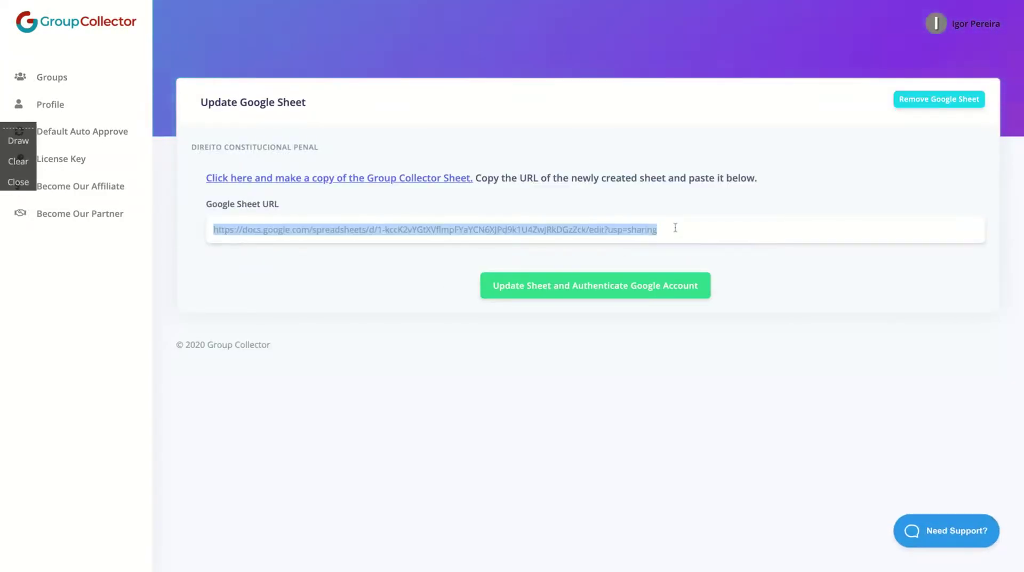
Add the copied Google Sheet URL to the Jovens Autistas Aspergers group and authorize access with the first listed Google account.
{"action": "left_click", "coordinate": [68, 80]}
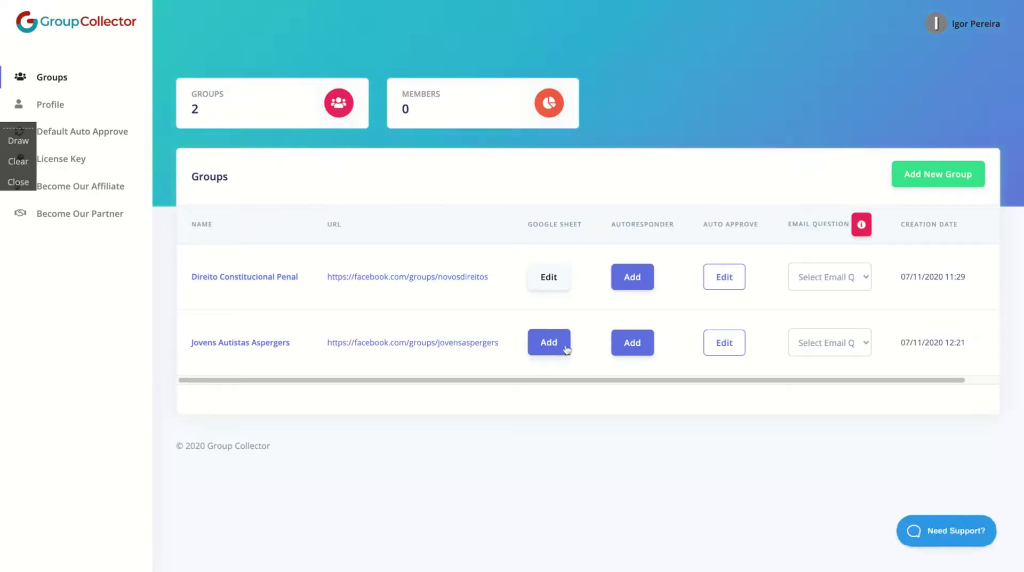
{"action": "left_click", "coordinate": [566, 349]}
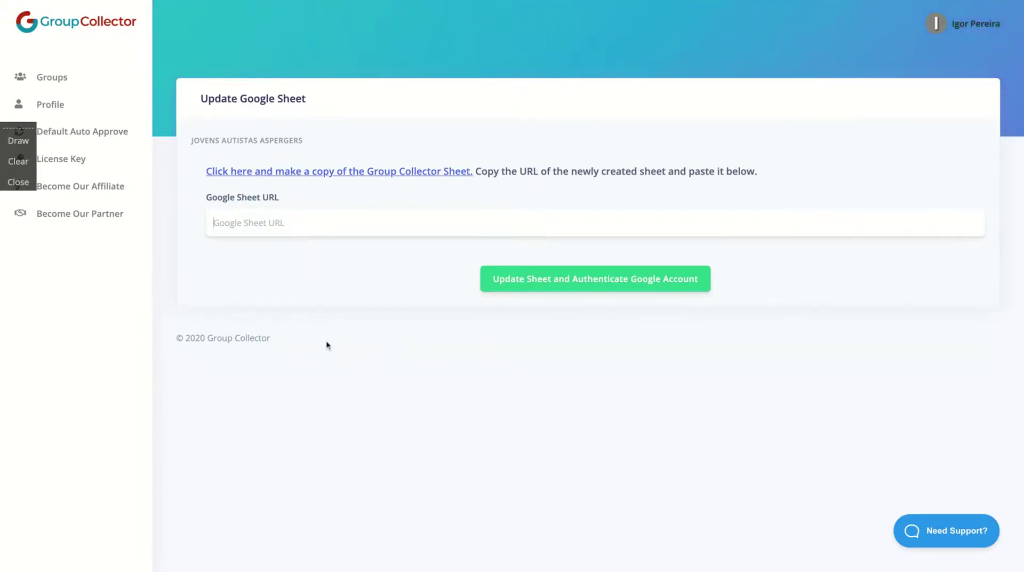
{"action": "key", "text": "ctrl+v"}
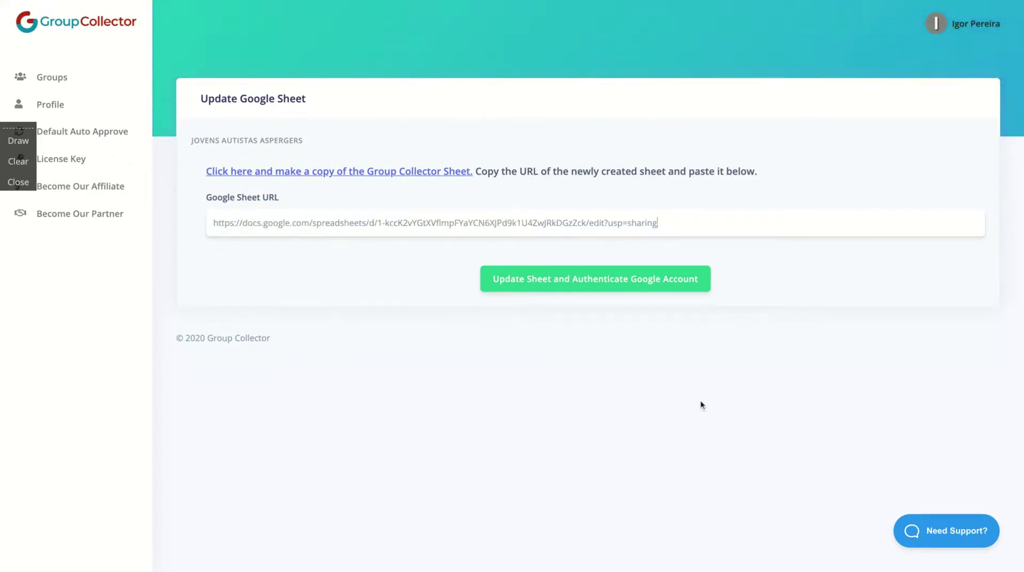
{"action": "left_click", "coordinate": [553, 288]}
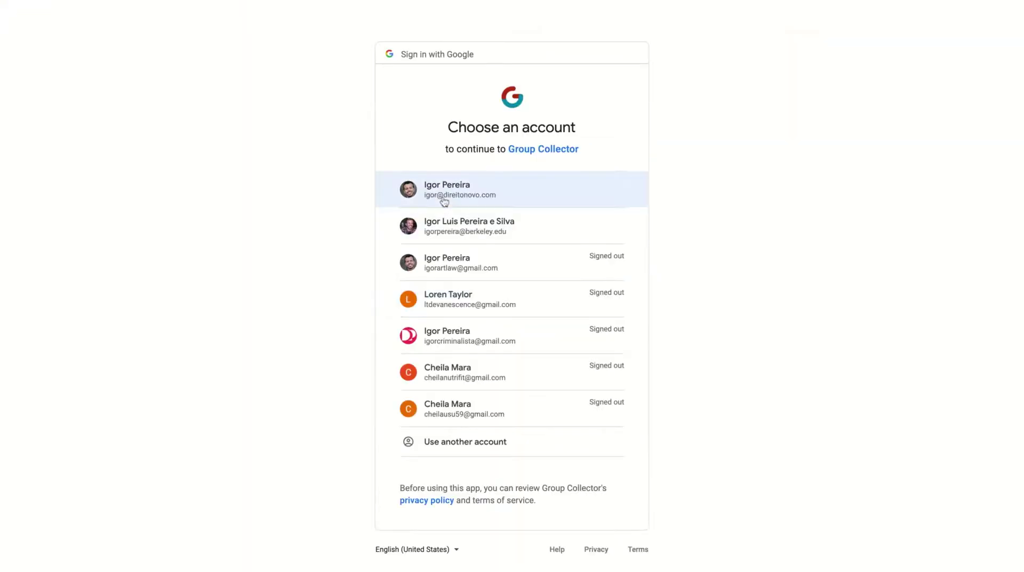
{"action": "left_click", "coordinate": [444, 201]}
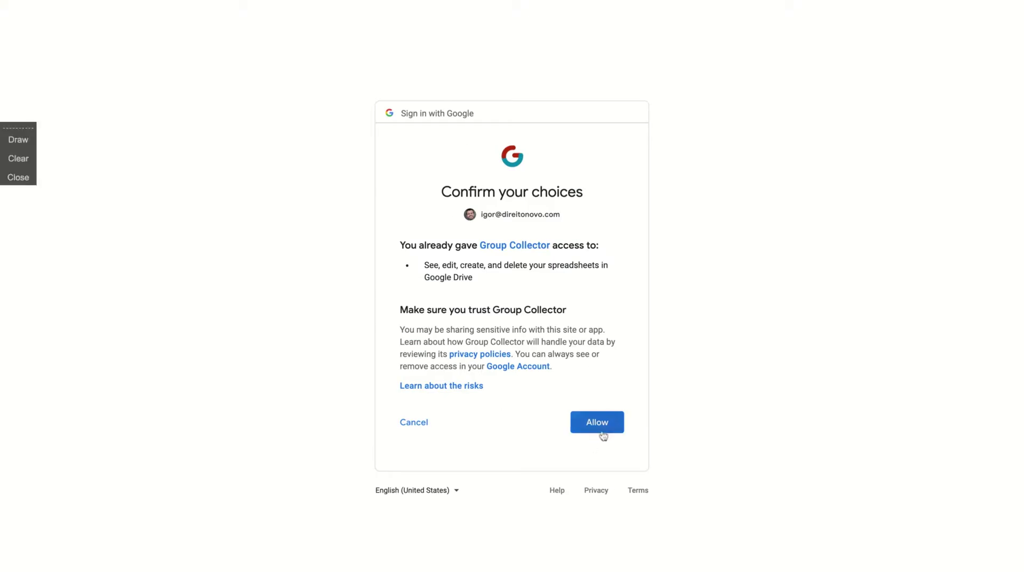
{"action": "left_click", "coordinate": [599, 424]}
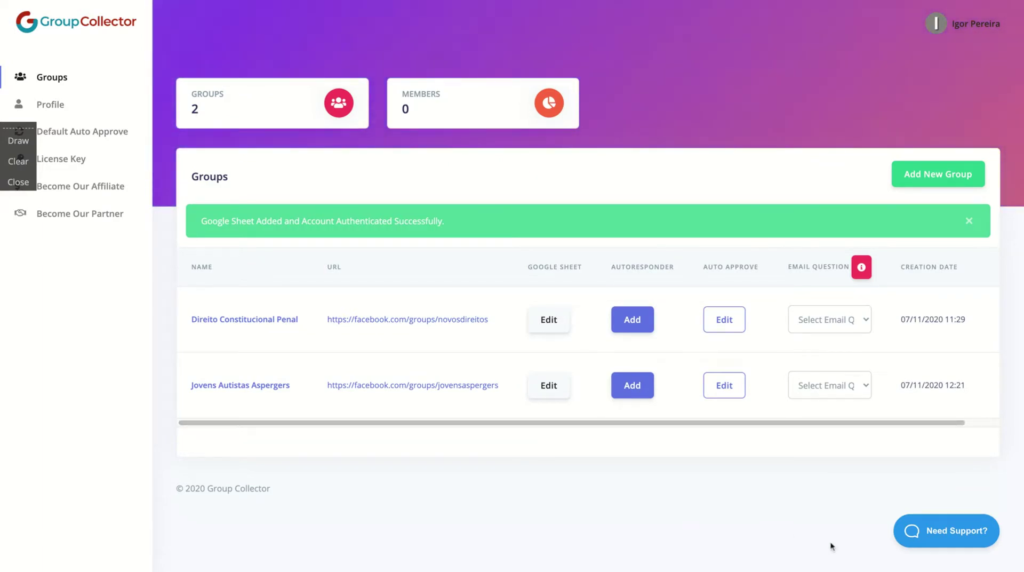
Review the auto approve settings of the Direito Constitucional Penal group.
{"action": "left_click", "coordinate": [710, 320]}
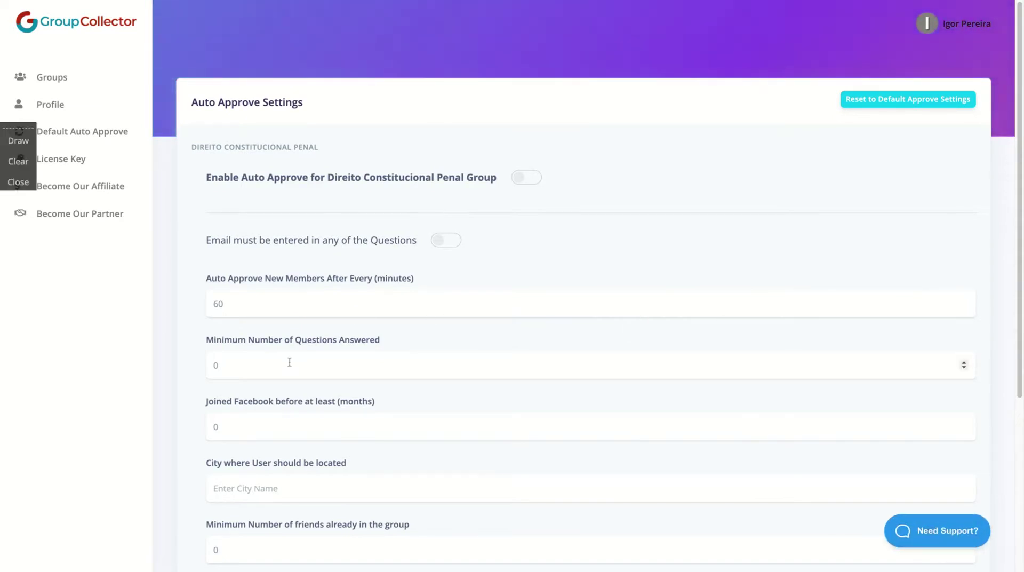
{"action": "scroll", "coordinate": [289, 362], "scroll_direction": "down", "scroll_amount": 2}
{"action": "scroll", "coordinate": [291, 362], "scroll_direction": "down", "scroll_amount": 3}
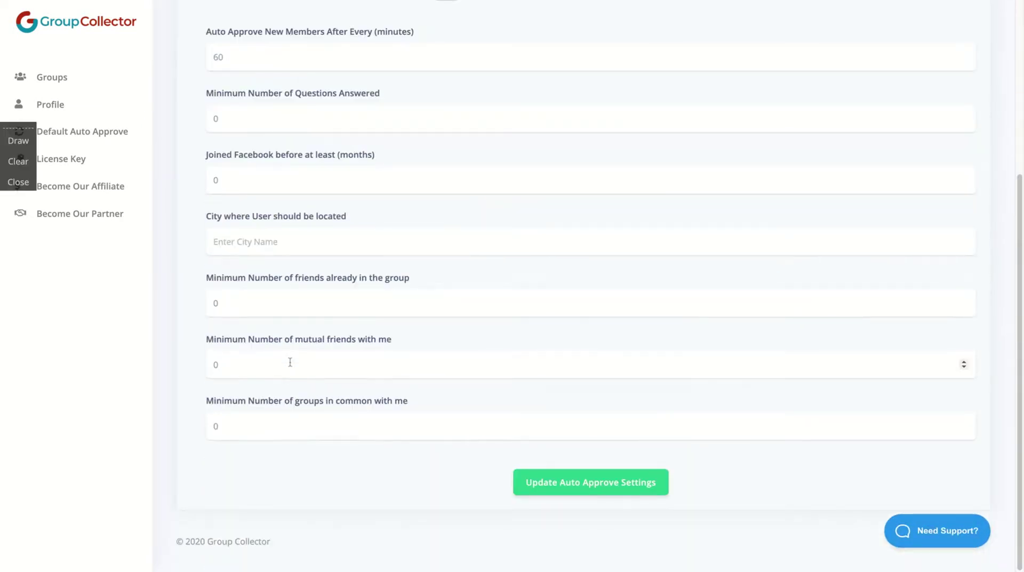
Enable auto approve for the Direito Constitucional Penal group and save its auto approve settings.
{"action": "scroll", "coordinate": [290, 362], "scroll_direction": "up", "scroll_amount": 5}
{"action": "left_click", "coordinate": [530, 178]}
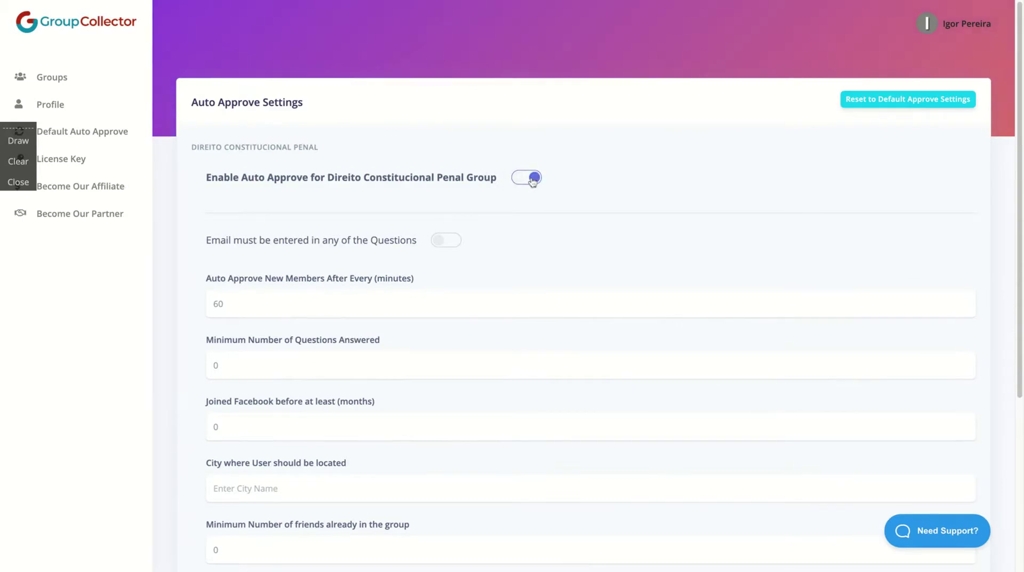
{"action": "scroll", "coordinate": [566, 485], "scroll_direction": "down", "scroll_amount": 5}
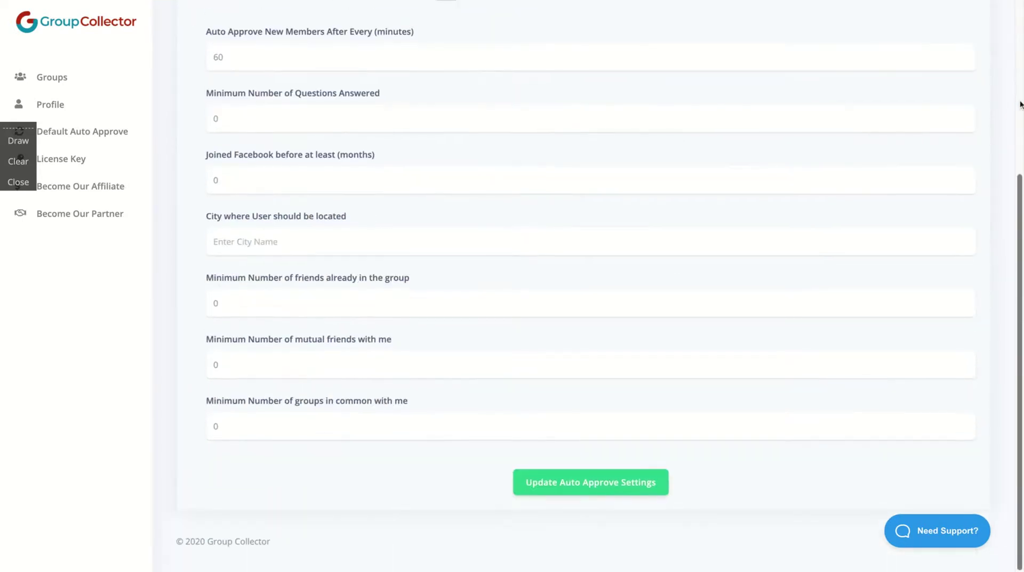
{"action": "left_click", "coordinate": [556, 495]}
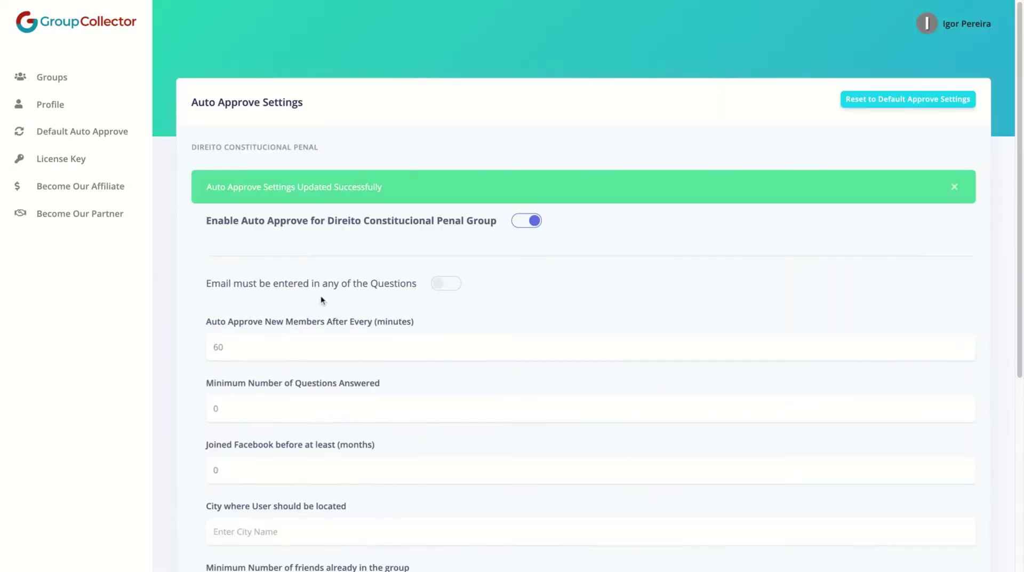
Enable auto approve for the Jovens Autistas Aspergers group, save its settings and return to the groups overview.
{"action": "left_click", "coordinate": [65, 82]}
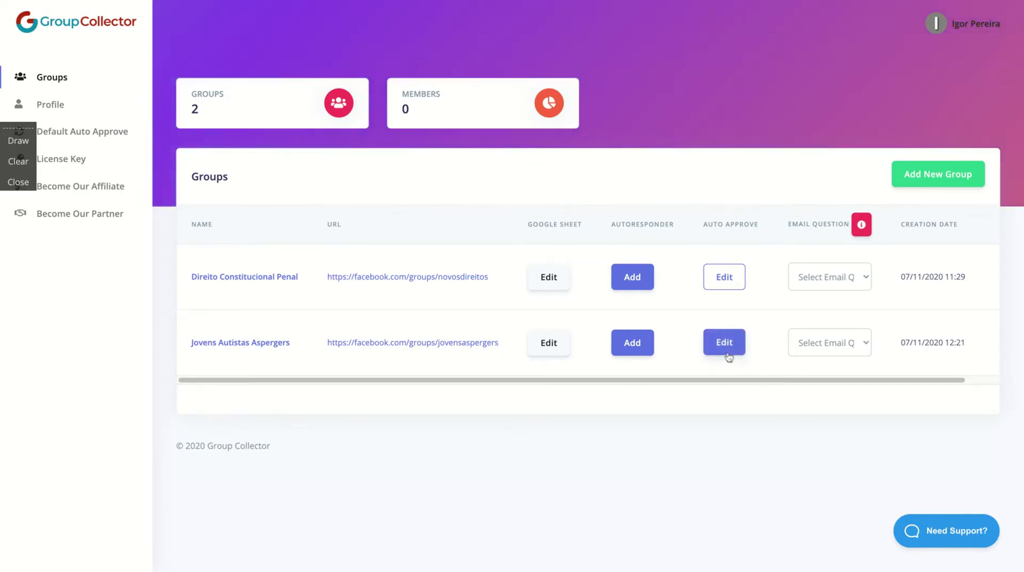
{"action": "left_click", "coordinate": [726, 344]}
{"action": "left_click", "coordinate": [522, 176]}
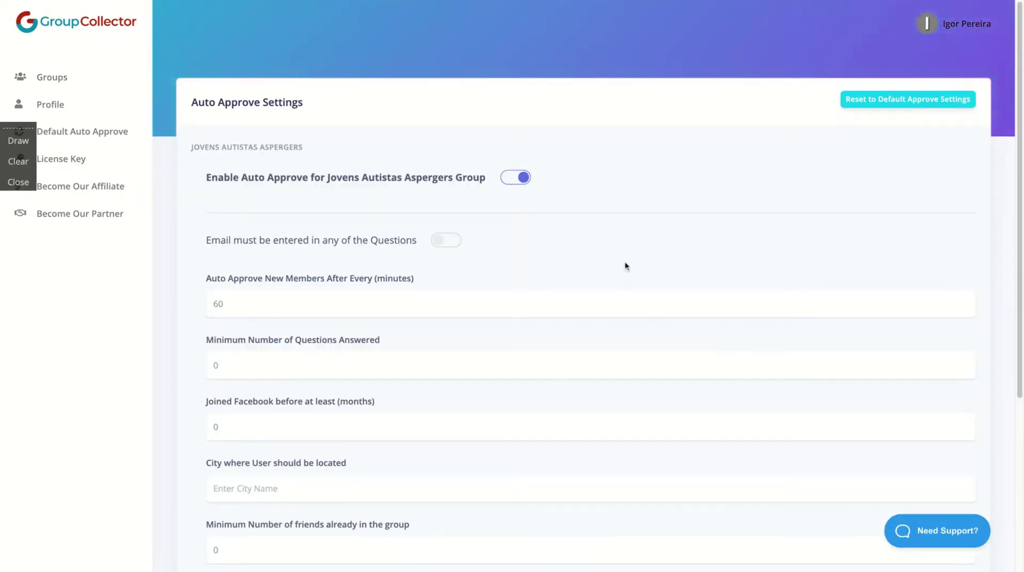
{"action": "scroll", "coordinate": [626, 266], "scroll_direction": "down", "scroll_amount": 5}
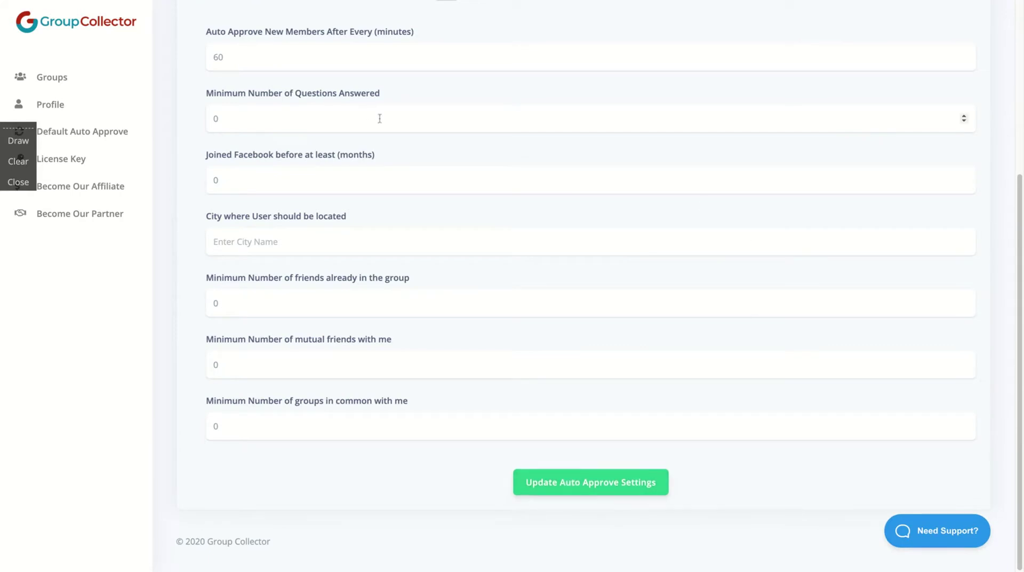
{"action": "scroll", "coordinate": [493, 384], "scroll_direction": "down", "scroll_amount": 2}
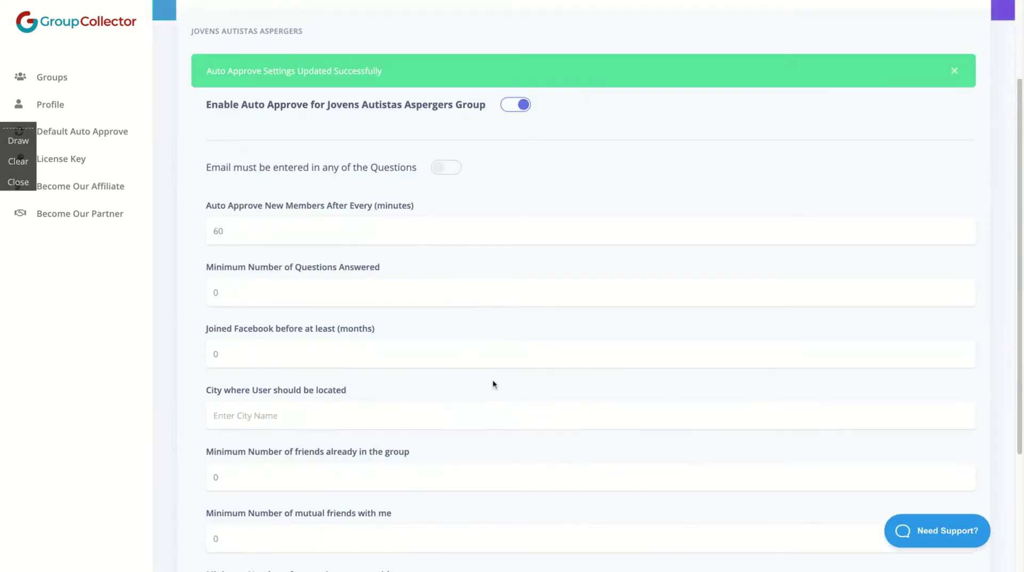
{"action": "scroll", "coordinate": [491, 382], "scroll_direction": "down", "scroll_amount": 3}
{"action": "scroll", "coordinate": [491, 382], "scroll_direction": "up", "scroll_amount": 5}
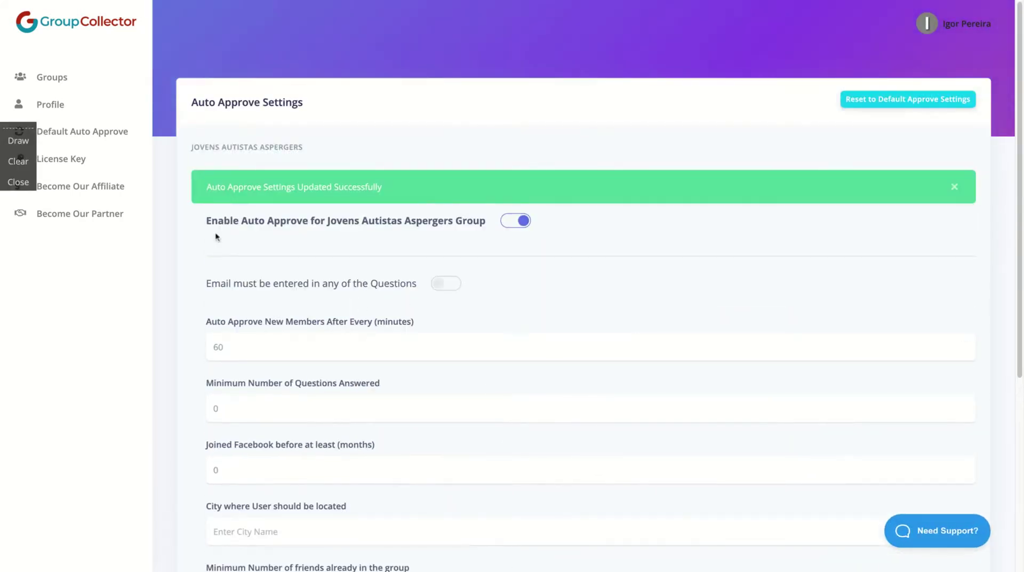
{"action": "left_click", "coordinate": [52, 78]}
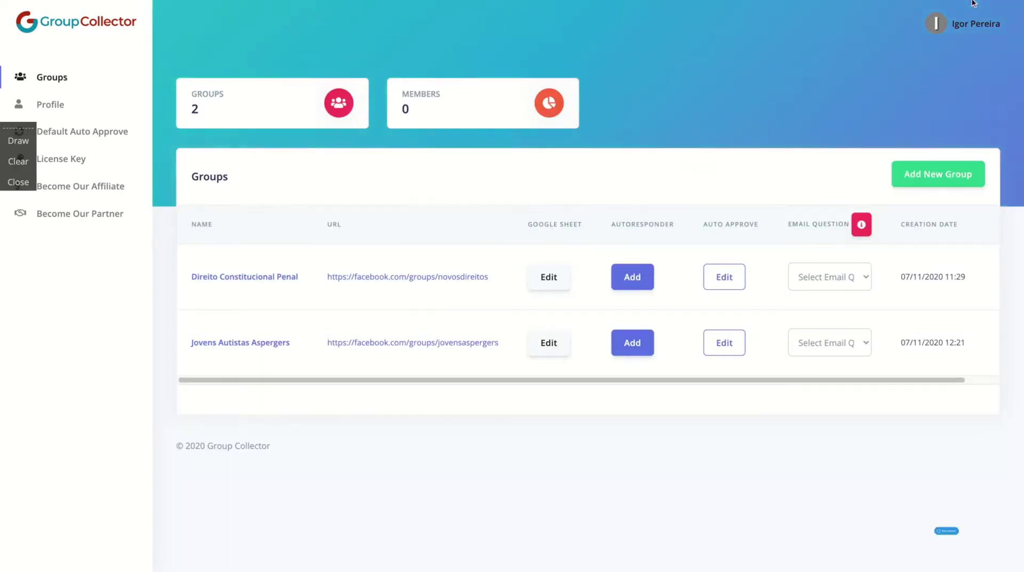